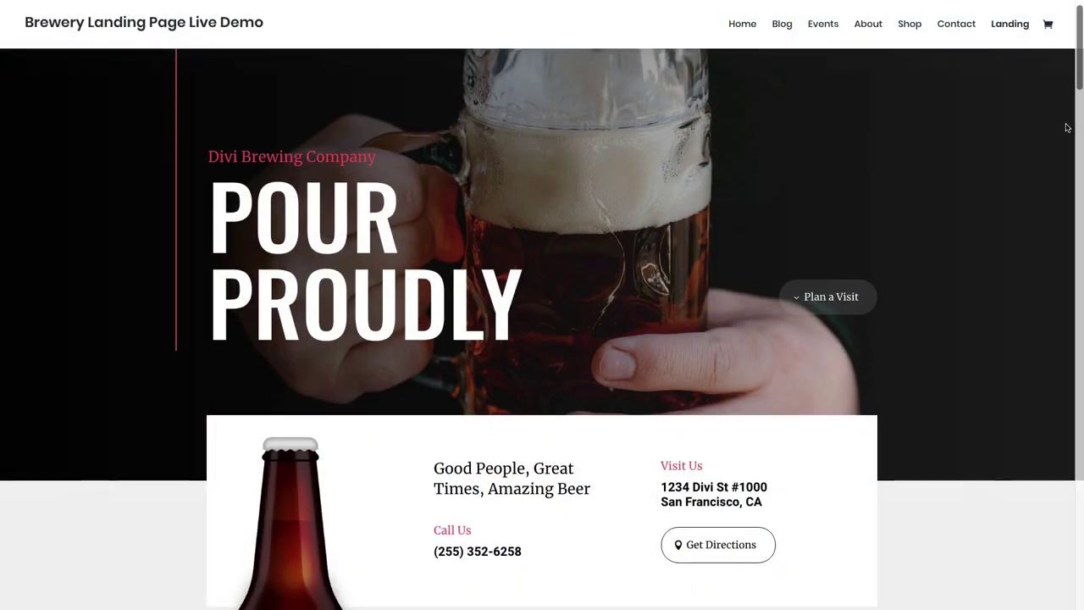
Step: Scroll through the Brewery Landing, About, Events and Shop live demo pages
{"action": "scroll", "coordinate": [1069, 127], "scroll_direction": "down", "scroll_amount": 3}
{"action": "scroll", "coordinate": [1067, 127], "scroll_direction": "down", "scroll_amount": 6}
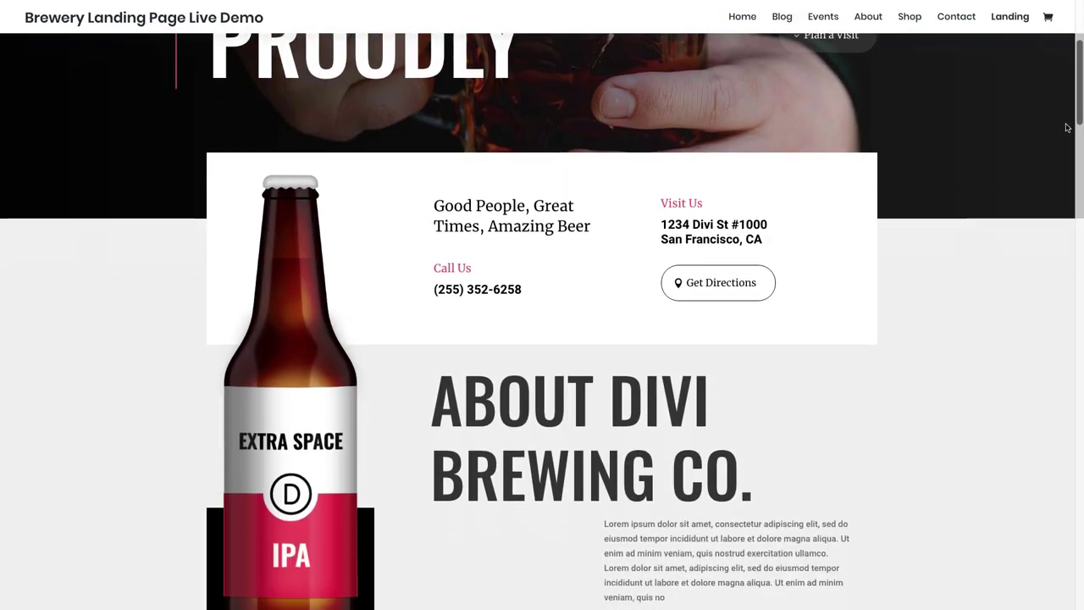
{"action": "scroll", "coordinate": [1068, 127], "scroll_direction": "down", "scroll_amount": 8}
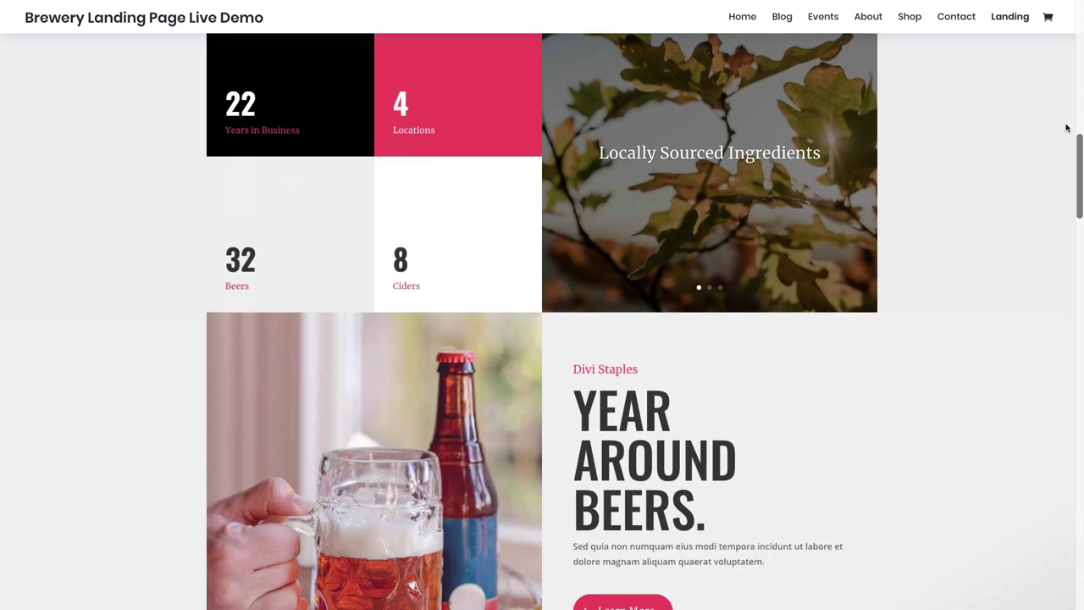
{"action": "scroll", "coordinate": [1067, 127], "scroll_direction": "down", "scroll_amount": 7}
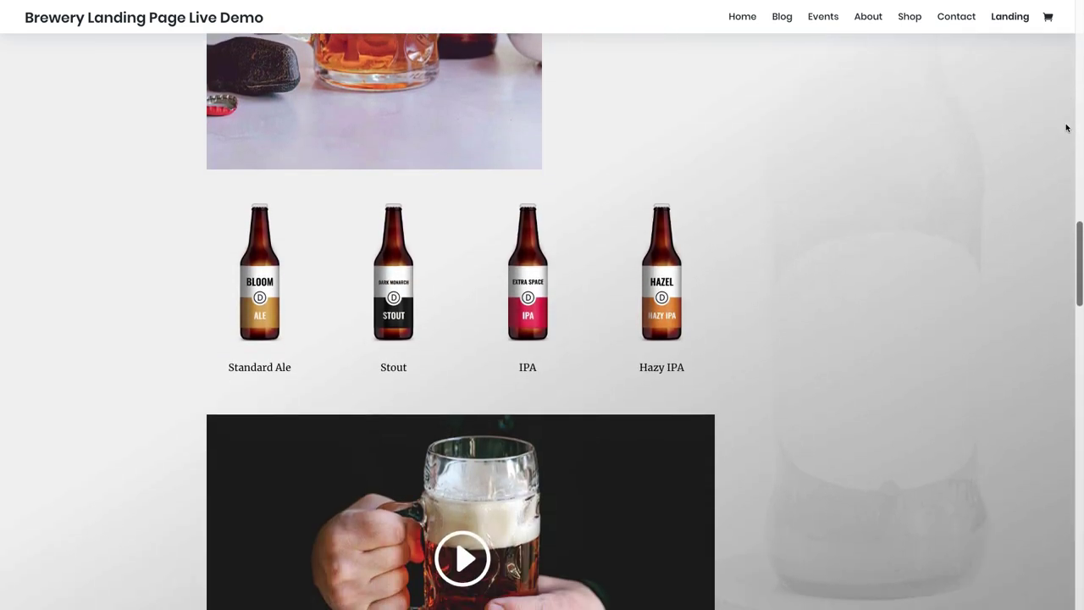
{"action": "scroll", "coordinate": [1067, 127], "scroll_direction": "down", "scroll_amount": 6}
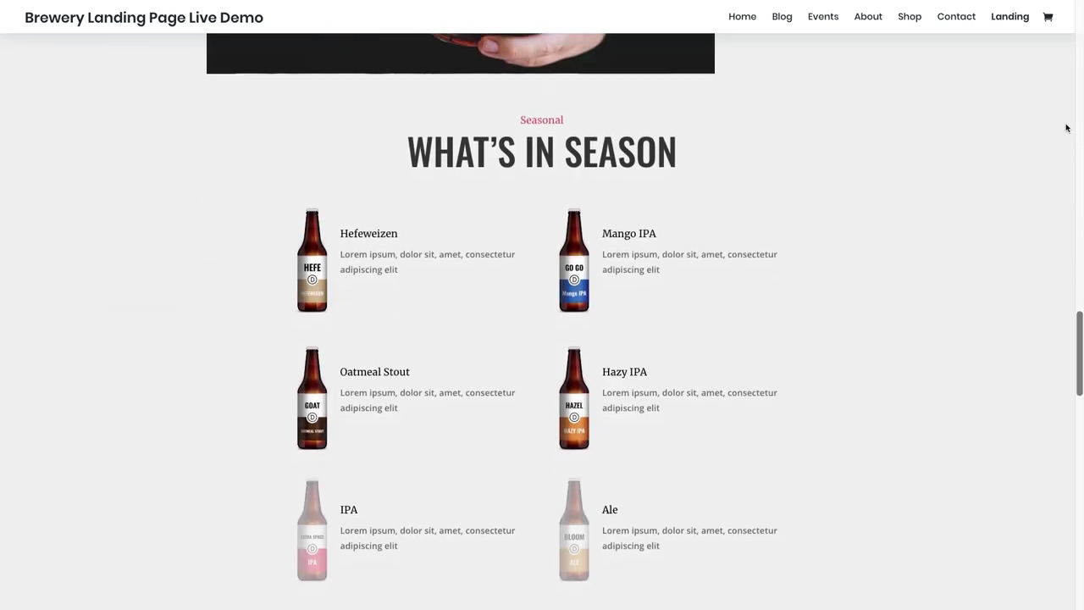
{"action": "scroll", "coordinate": [1068, 127], "scroll_direction": "down", "scroll_amount": 5}
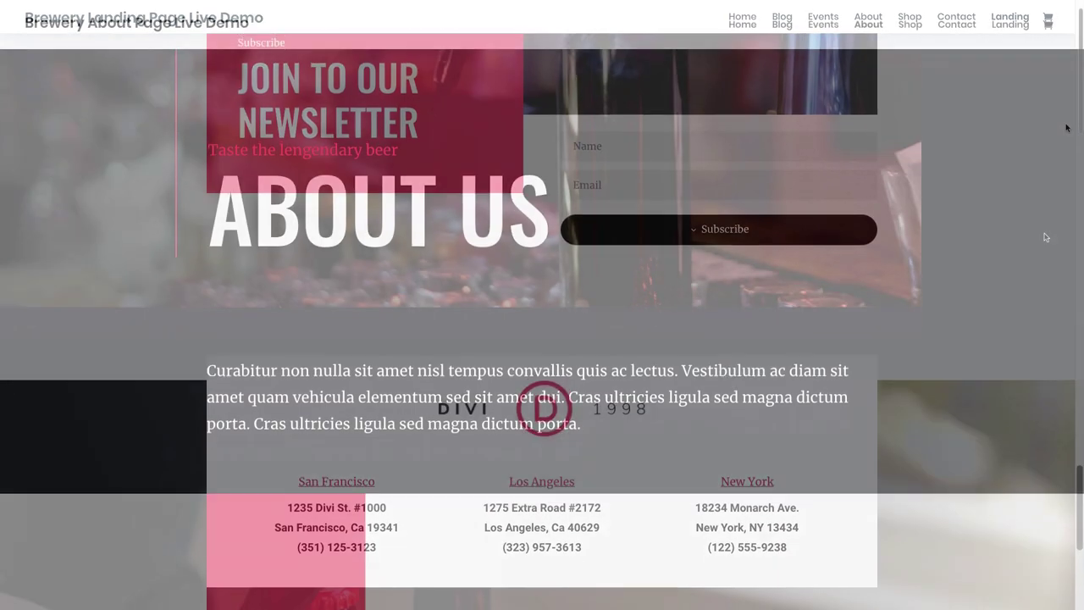
{"action": "scroll", "coordinate": [1044, 238], "scroll_direction": "down", "scroll_amount": 5}
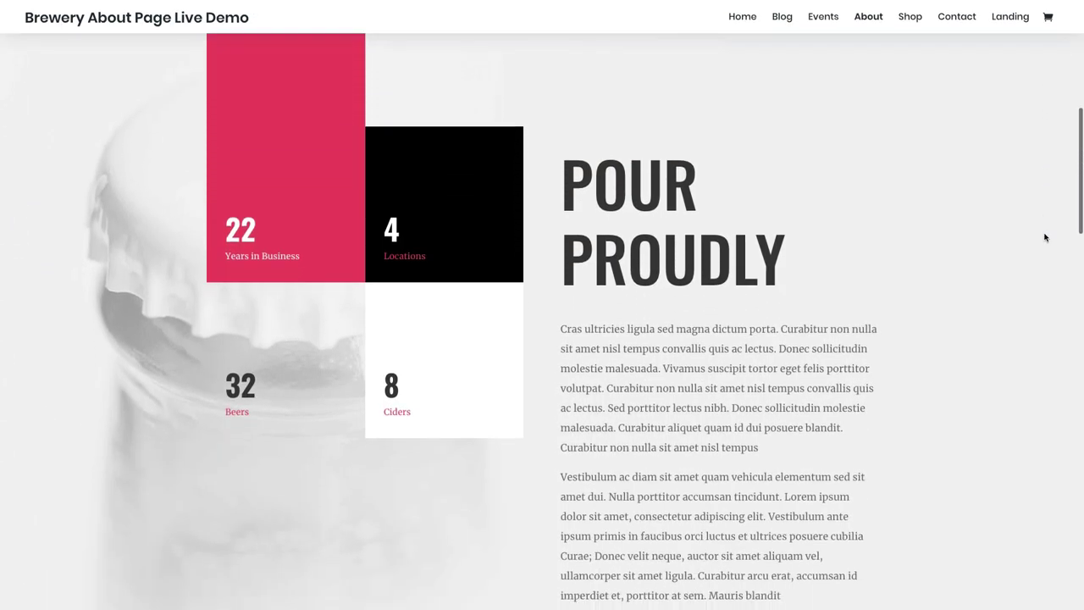
{"action": "scroll", "coordinate": [1044, 238], "scroll_direction": "down", "scroll_amount": 7}
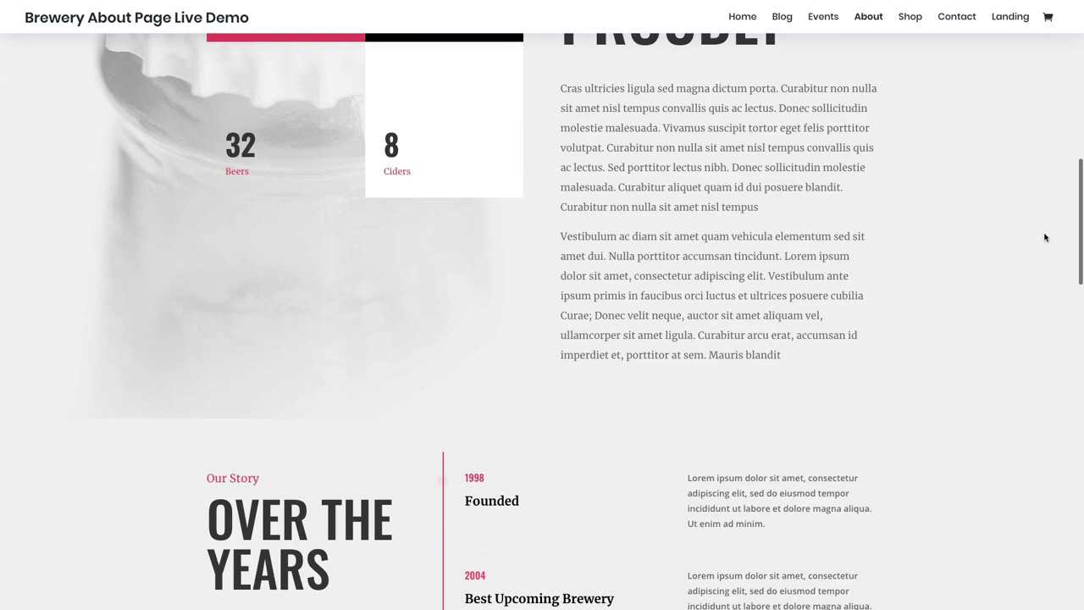
{"action": "scroll", "coordinate": [1045, 238], "scroll_direction": "down", "scroll_amount": 3}
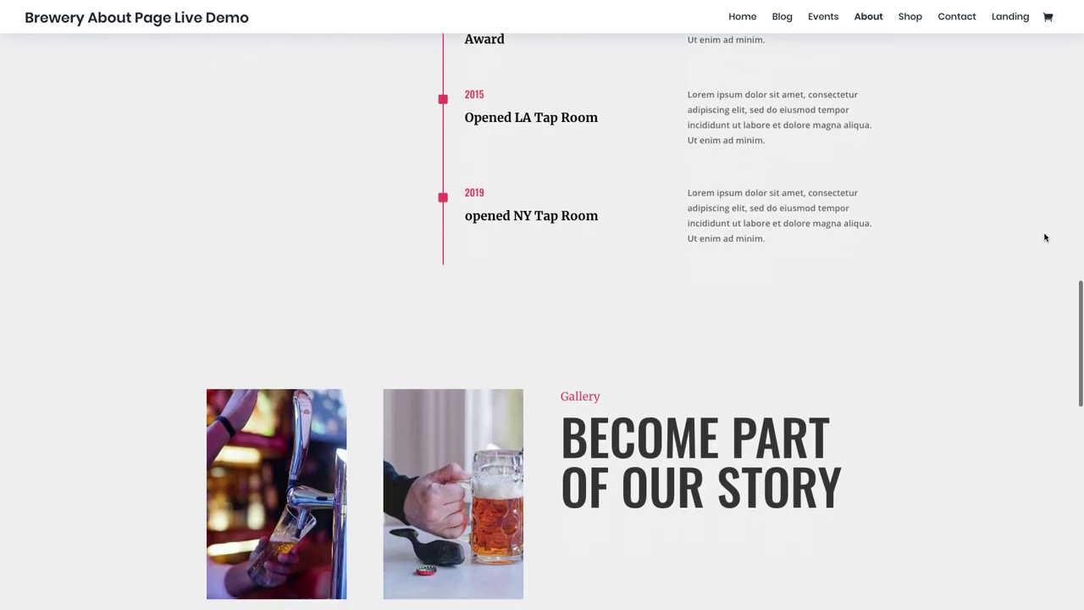
{"action": "scroll", "coordinate": [1045, 238], "scroll_direction": "down", "scroll_amount": 4}
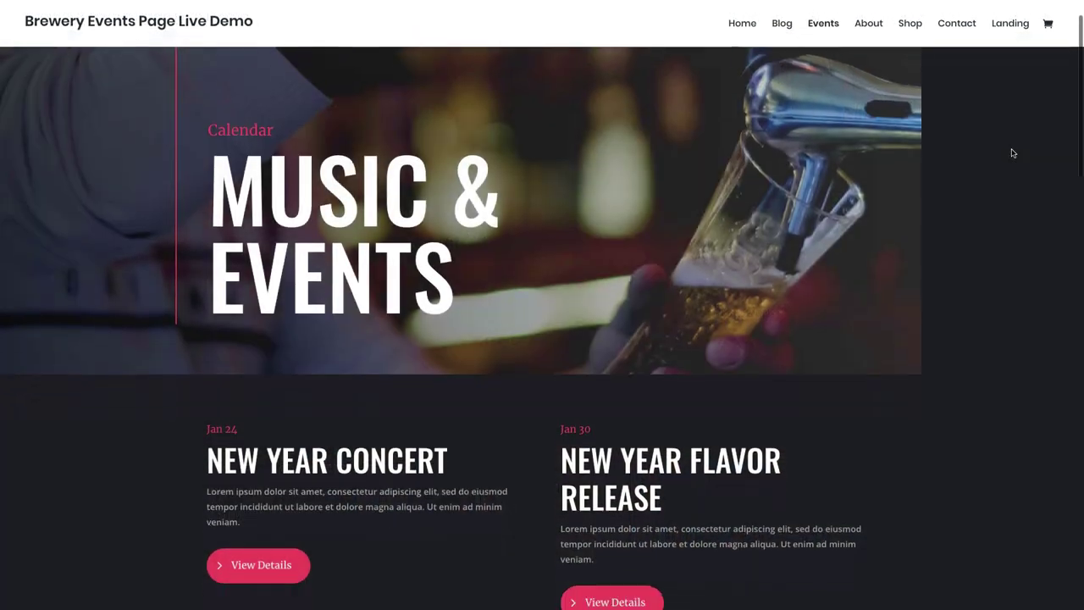
{"action": "scroll", "coordinate": [1013, 152], "scroll_direction": "down", "scroll_amount": 6}
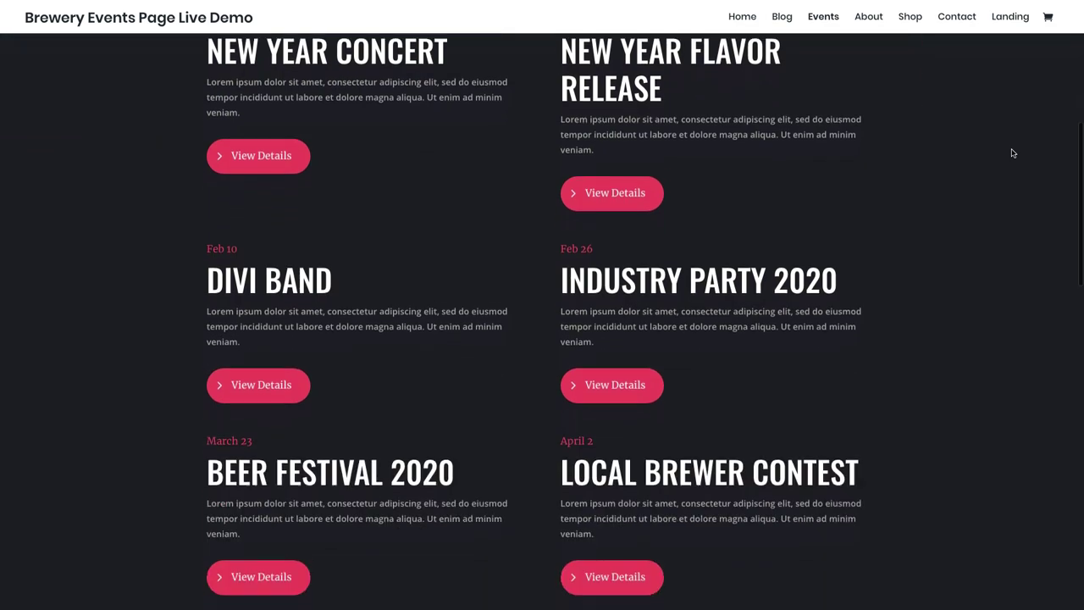
{"action": "scroll", "coordinate": [1013, 153], "scroll_direction": "down", "scroll_amount": 4}
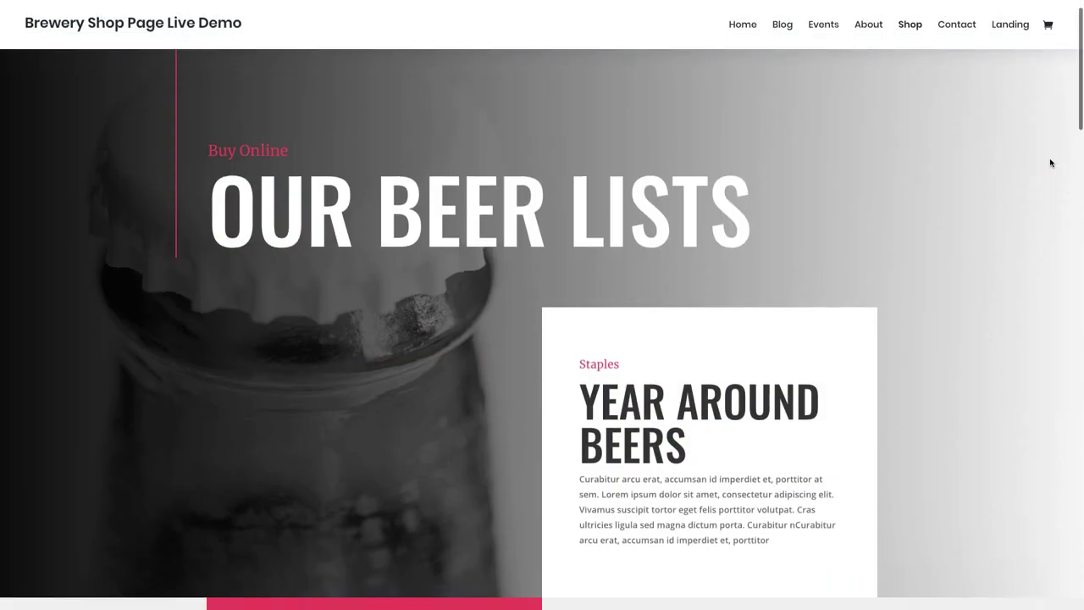
{"action": "scroll", "coordinate": [1050, 162], "scroll_direction": "down", "scroll_amount": 7}
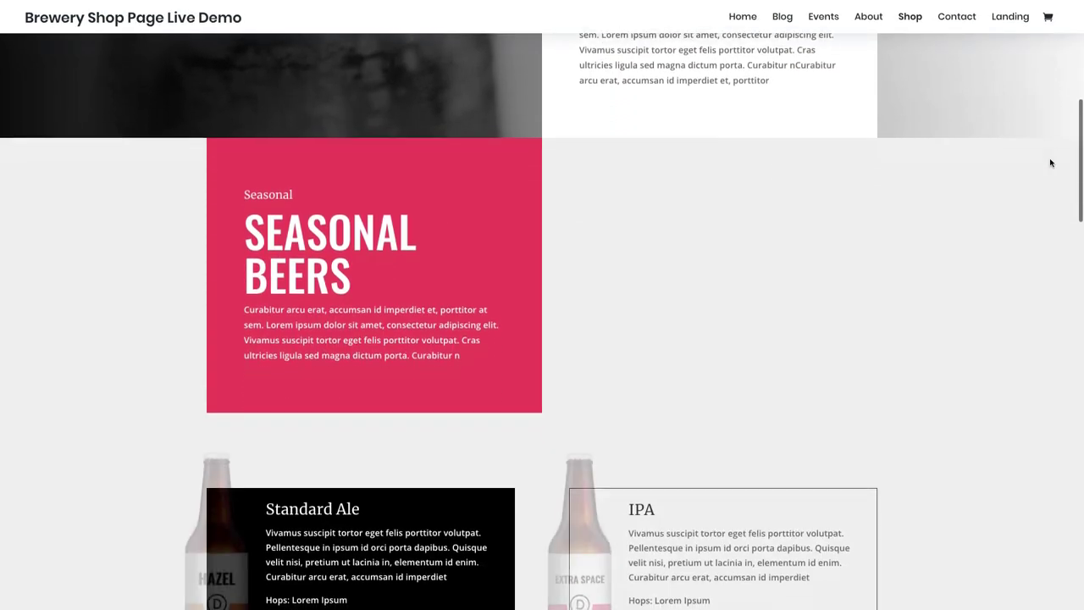
{"action": "scroll", "coordinate": [1051, 163], "scroll_direction": "down", "scroll_amount": 7}
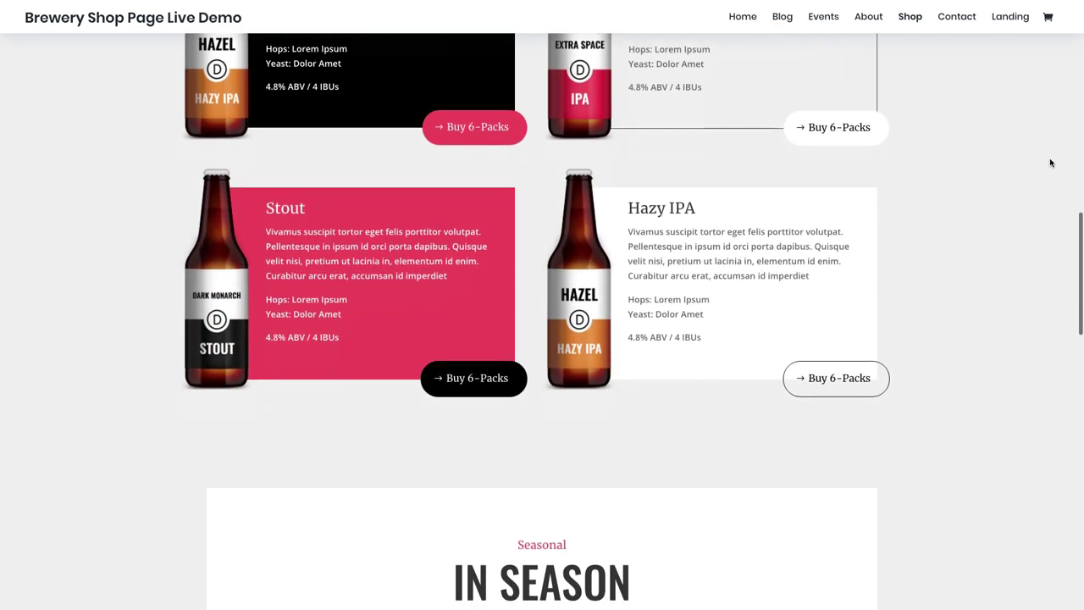
{"action": "scroll", "coordinate": [1051, 163], "scroll_direction": "down", "scroll_amount": 7}
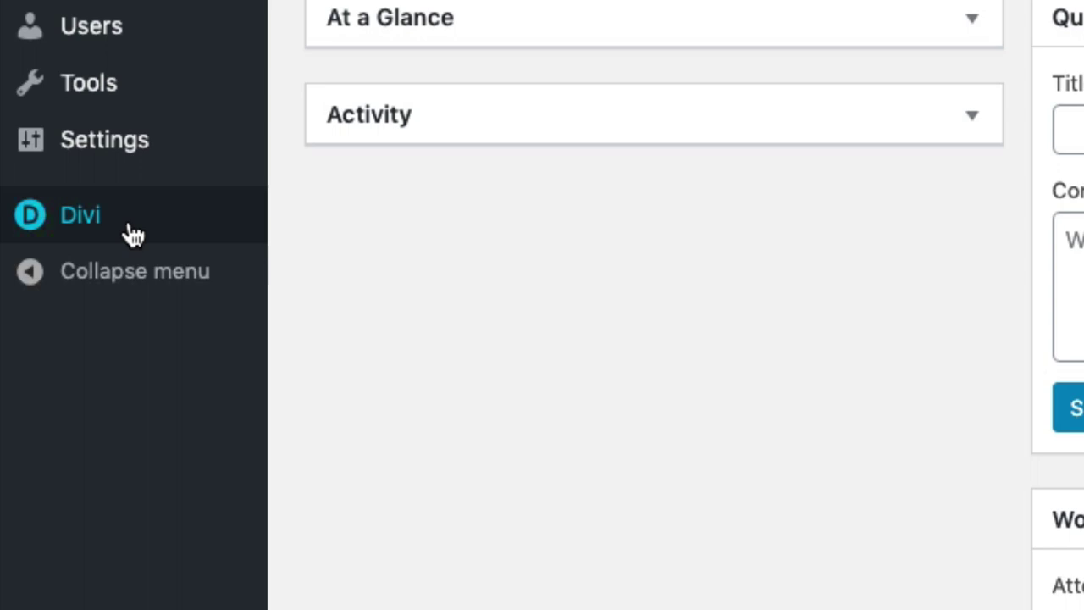
Step: In Divi Theme Options' Updates tab, confirm the Divi username and API key and save
{"action": "mouse_move", "coordinate": [42, 307]}
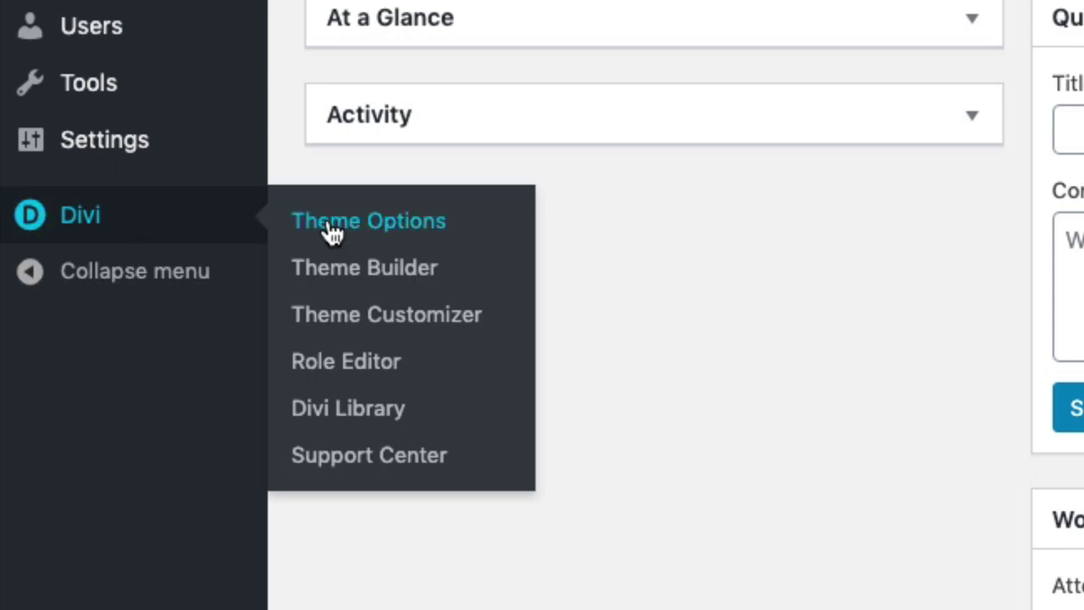
{"action": "left_click", "coordinate": [330, 233]}
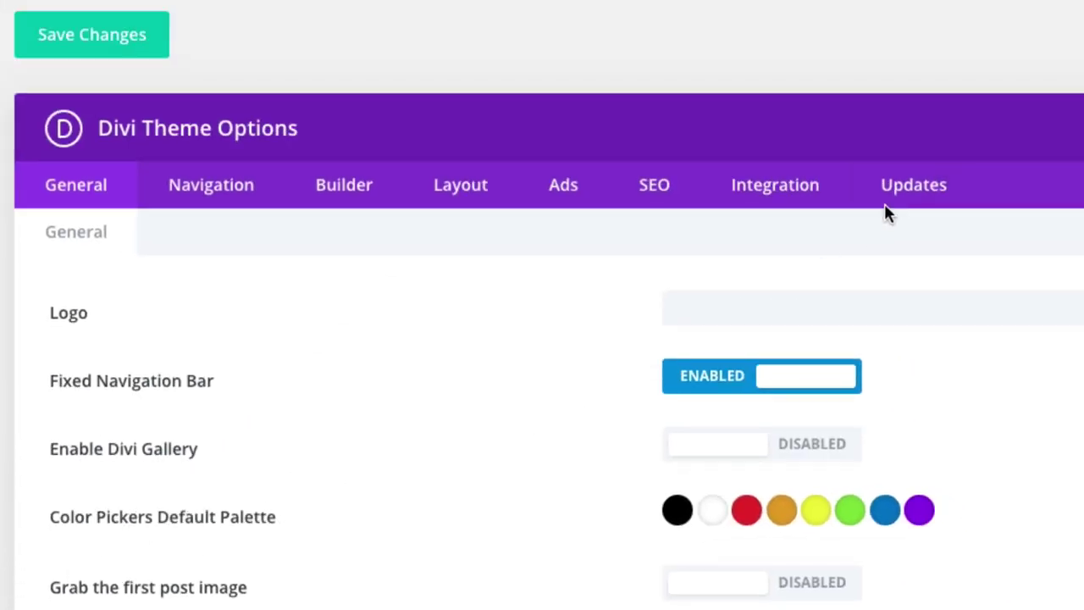
{"action": "left_click", "coordinate": [902, 203]}
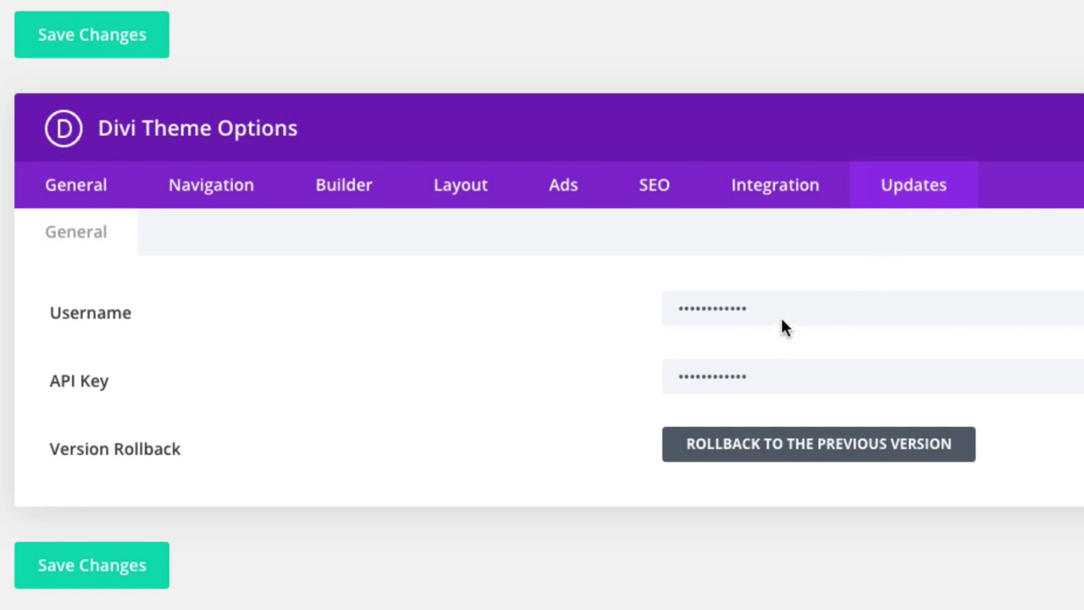
{"action": "left_click_drag", "start_coordinate": [781, 313], "coordinate": [501, 314]}
{"action": "left_click_drag", "start_coordinate": [818, 380], "coordinate": [611, 386]}
{"action": "left_click", "coordinate": [294, 496]}
{"action": "left_click", "coordinate": [136, 565]}
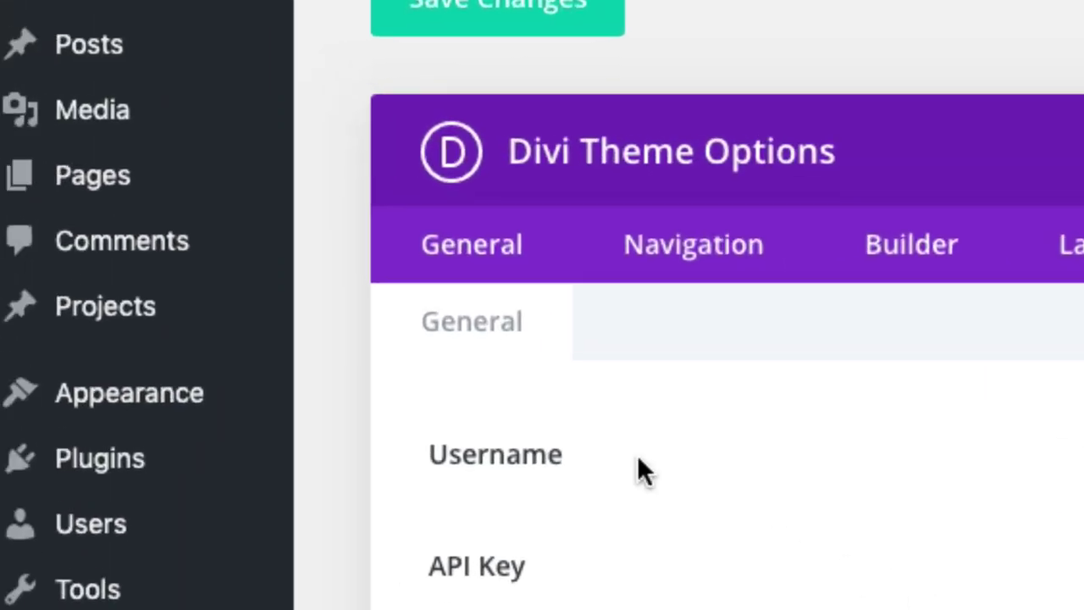
Step: Create a new page titled 'Landing'
{"action": "mouse_move", "coordinate": [133, 184]}
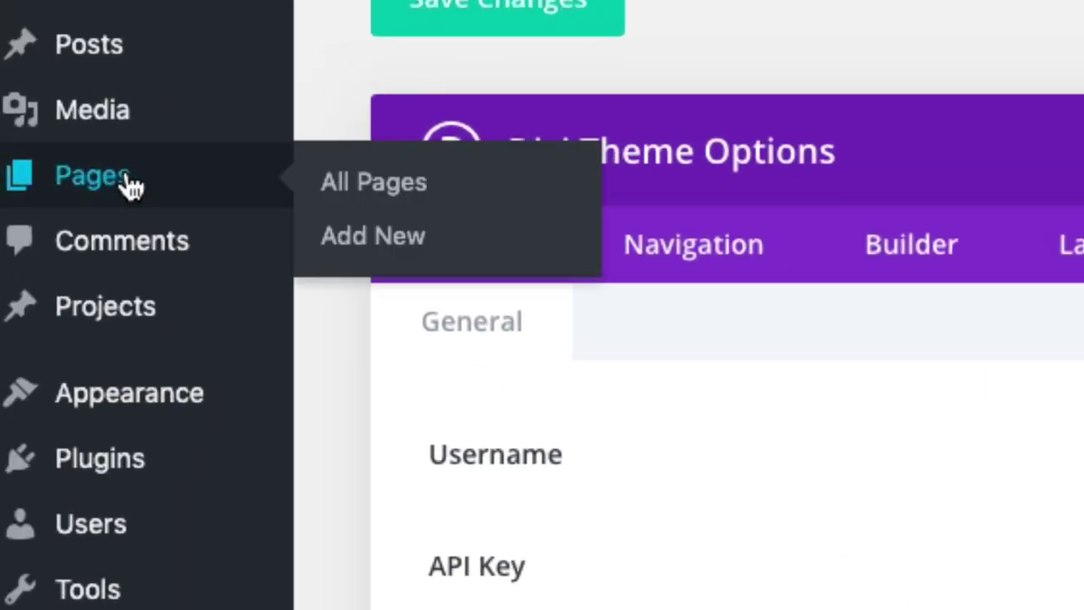
{"action": "left_click", "coordinate": [383, 245]}
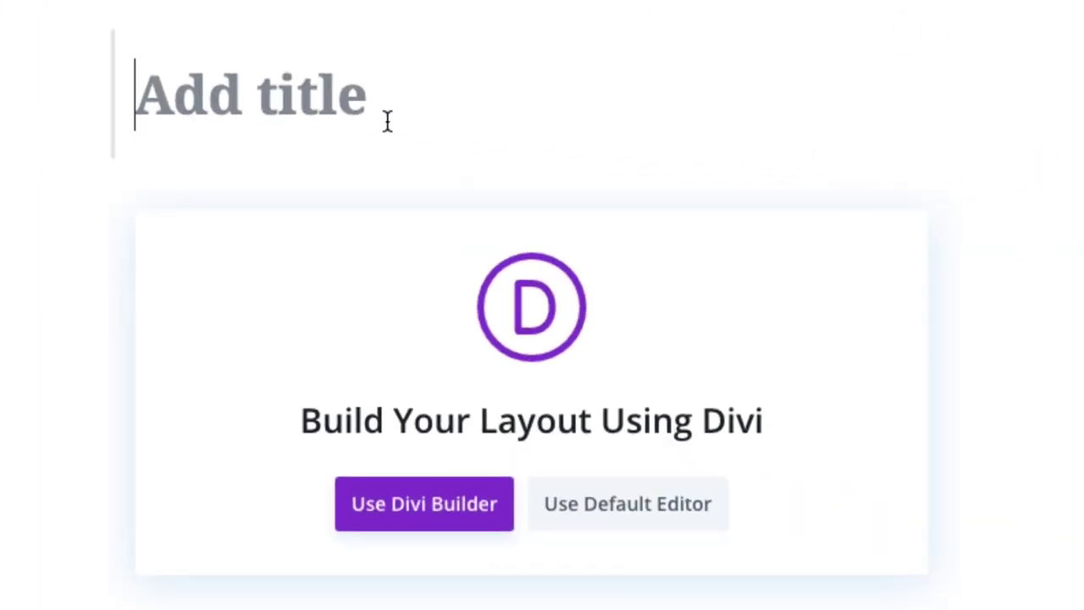
{"action": "type", "text": "Landing"}
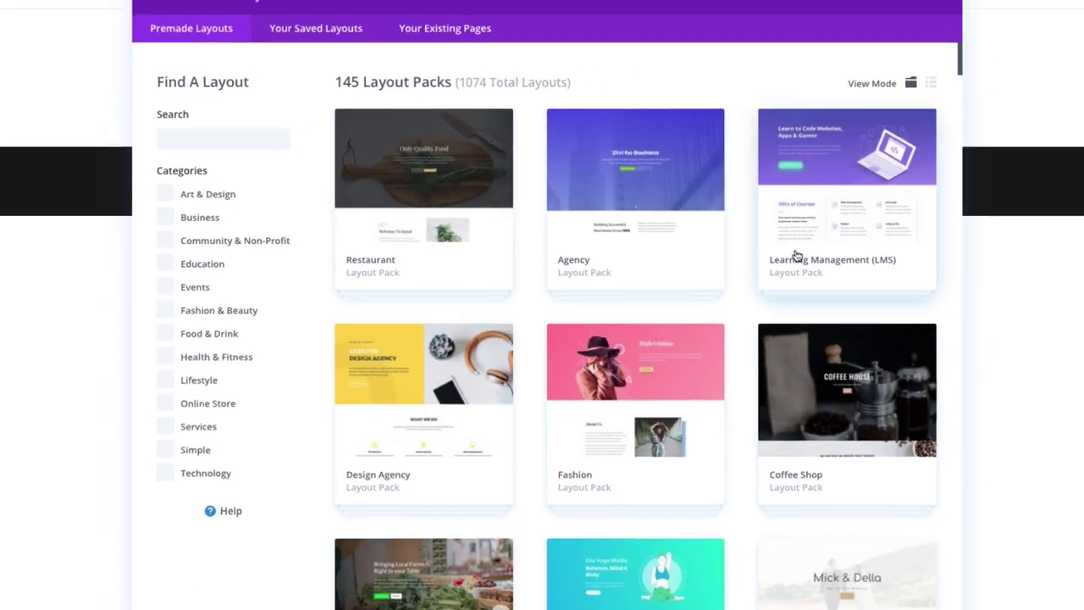
Step: Load the Brewery pack's Landing layout onto the page from the layout library
{"action": "scroll", "coordinate": [660, 262], "scroll_direction": "down", "scroll_amount": 5}
{"action": "scroll", "coordinate": [664, 272], "scroll_direction": "down", "scroll_amount": 20}
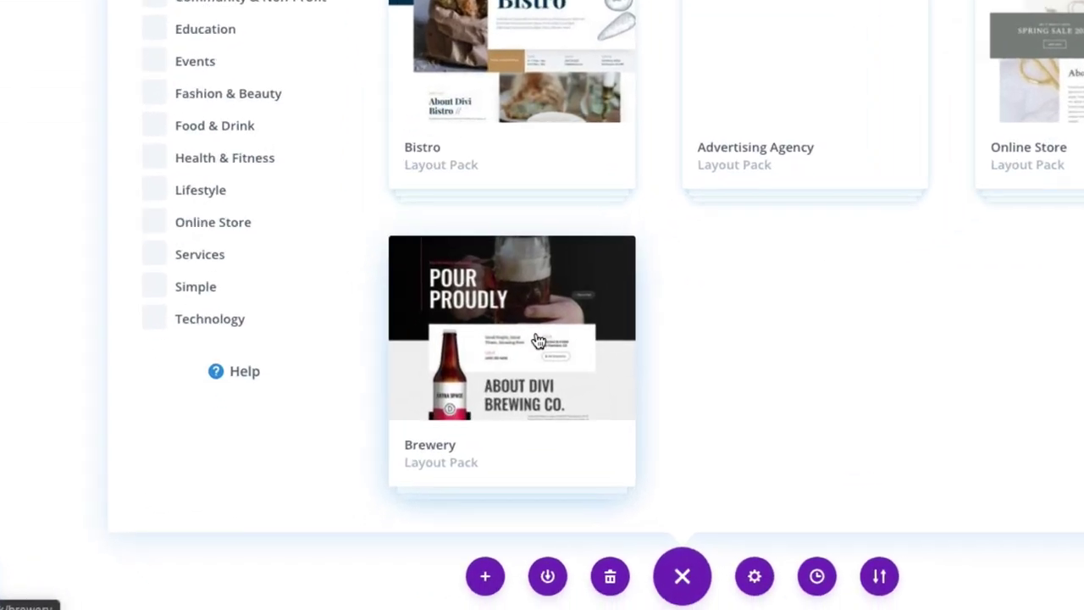
{"action": "left_click", "coordinate": [534, 374]}
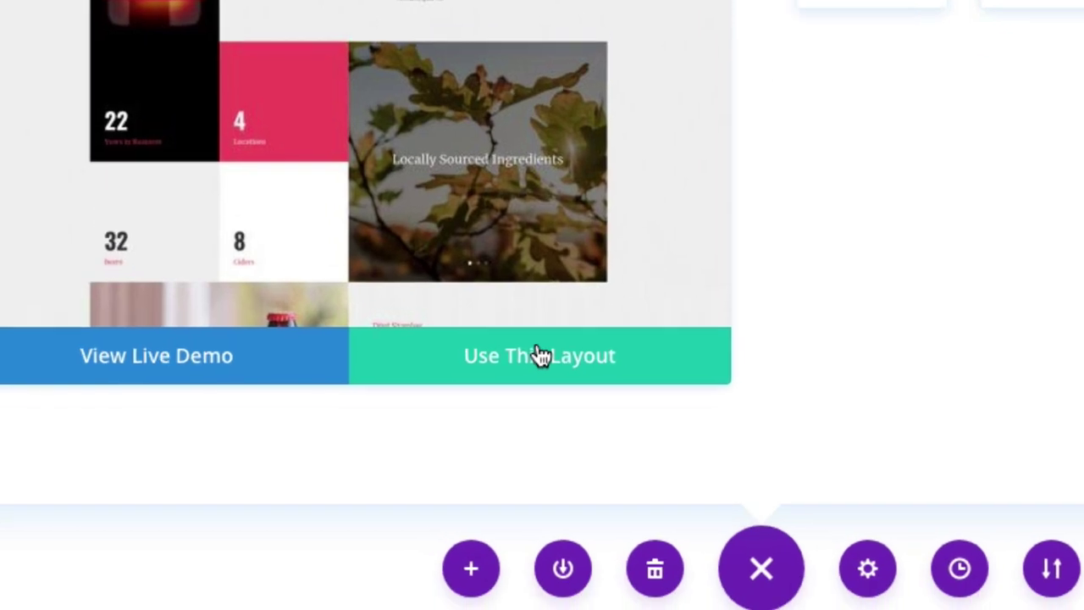
{"action": "left_click", "coordinate": [541, 356]}
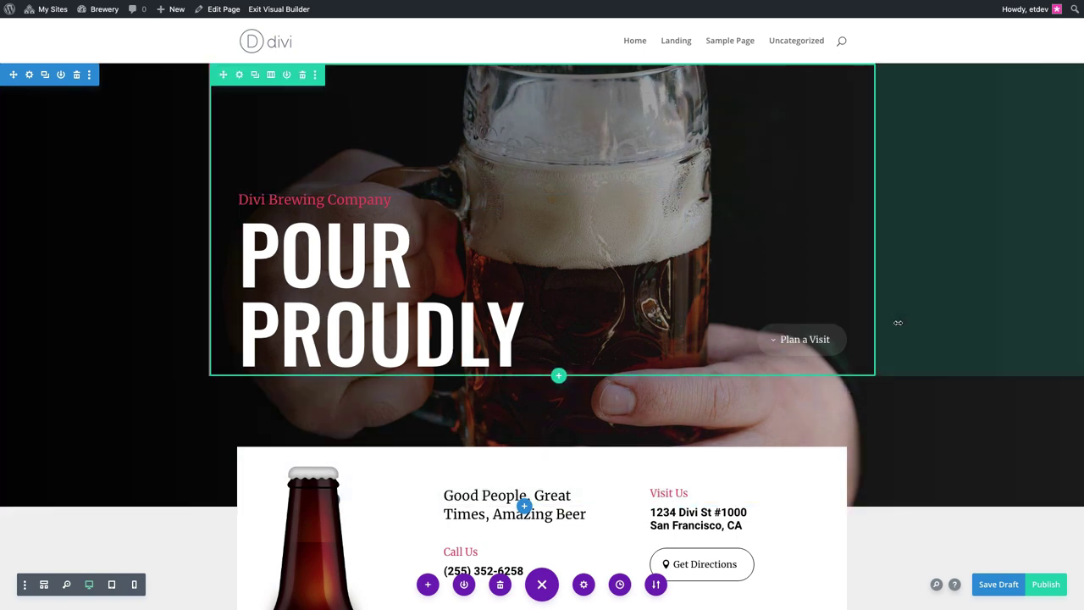
Step: Publish the Landing page with its Brewery layout
{"action": "left_click", "coordinate": [1046, 586]}
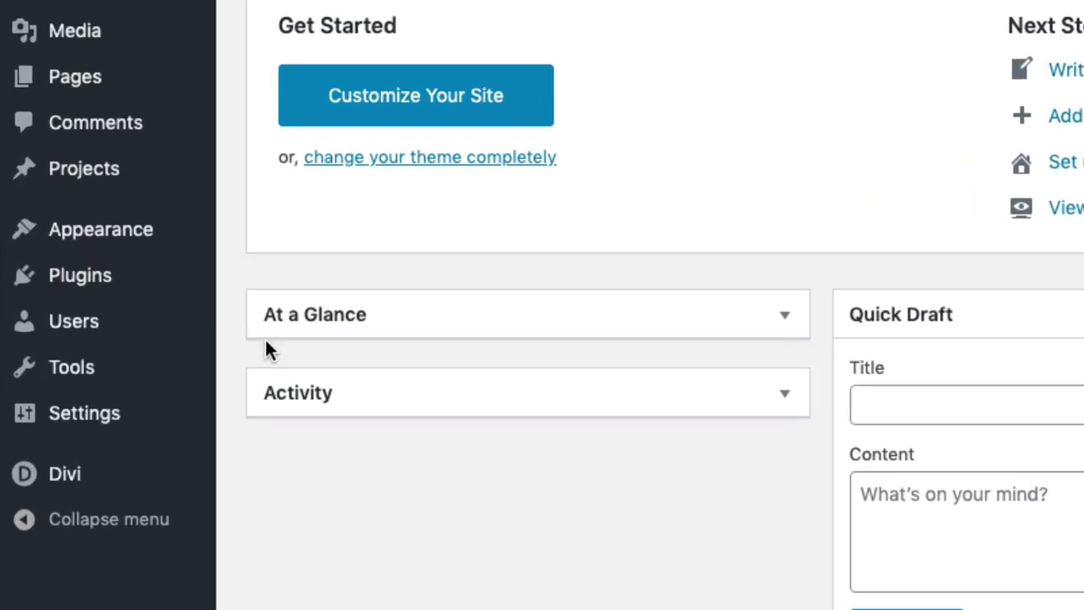
Step: Create a menu named 'primary' and add all the site's pages to it
{"action": "mouse_move", "coordinate": [48, 199]}
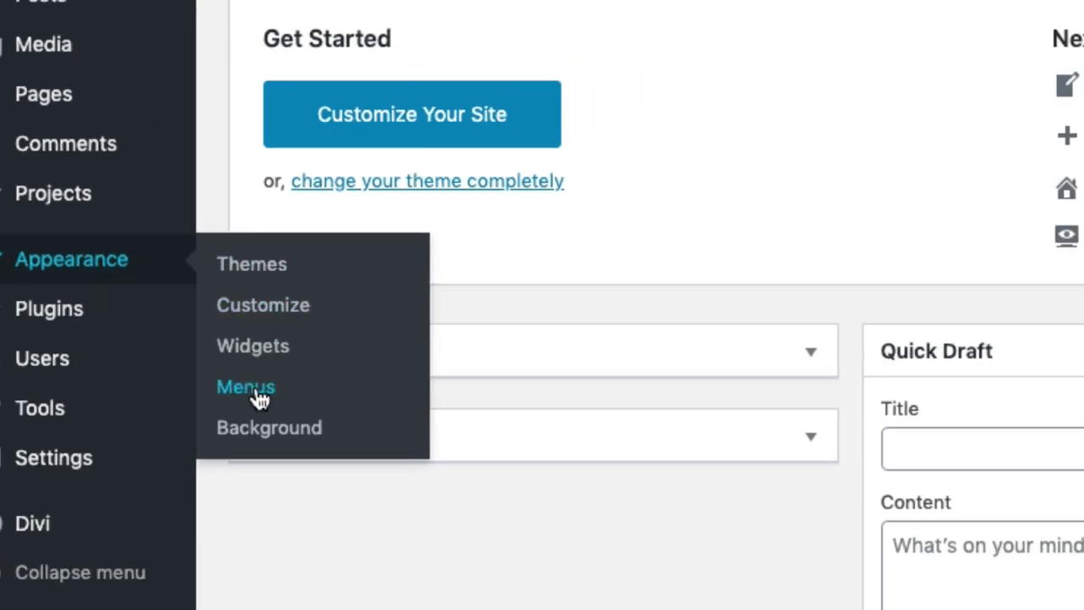
{"action": "left_click", "coordinate": [305, 375]}
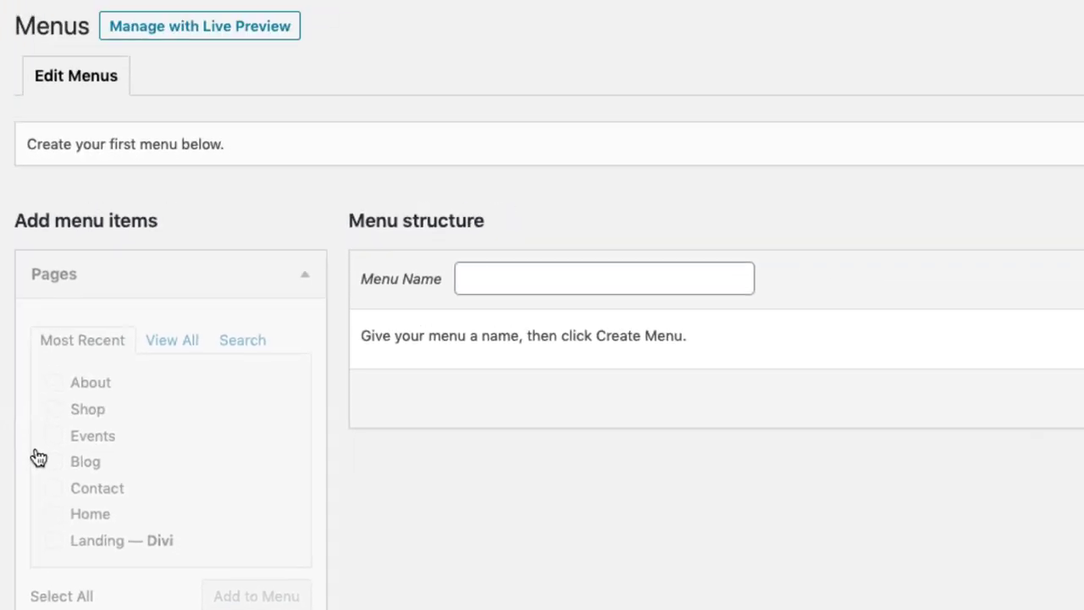
{"action": "left_click", "coordinate": [580, 286]}
{"action": "type", "text": "primary"}
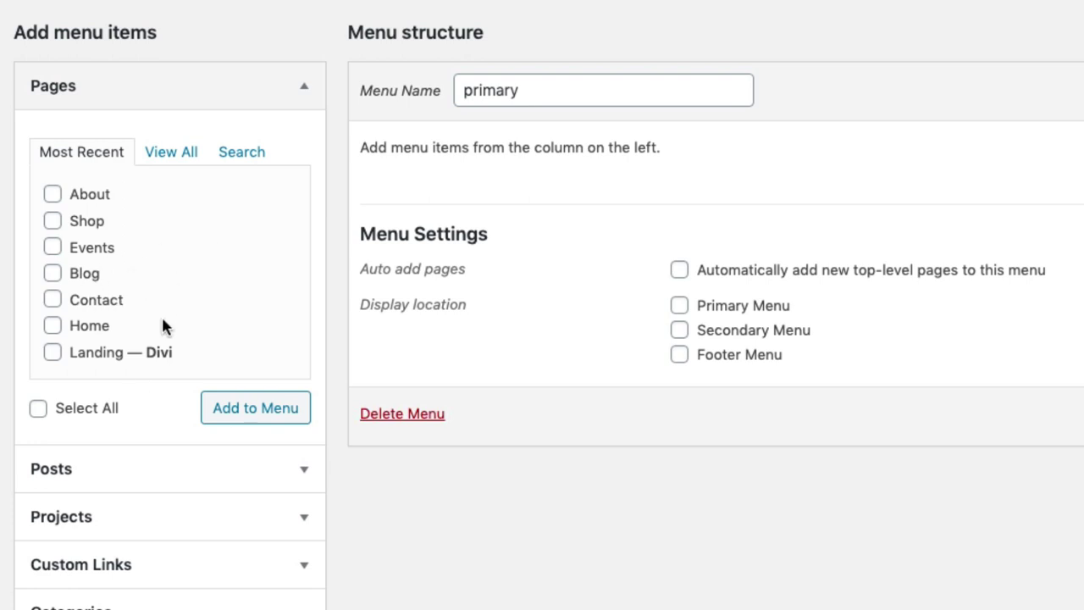
{"action": "left_click", "coordinate": [38, 410]}
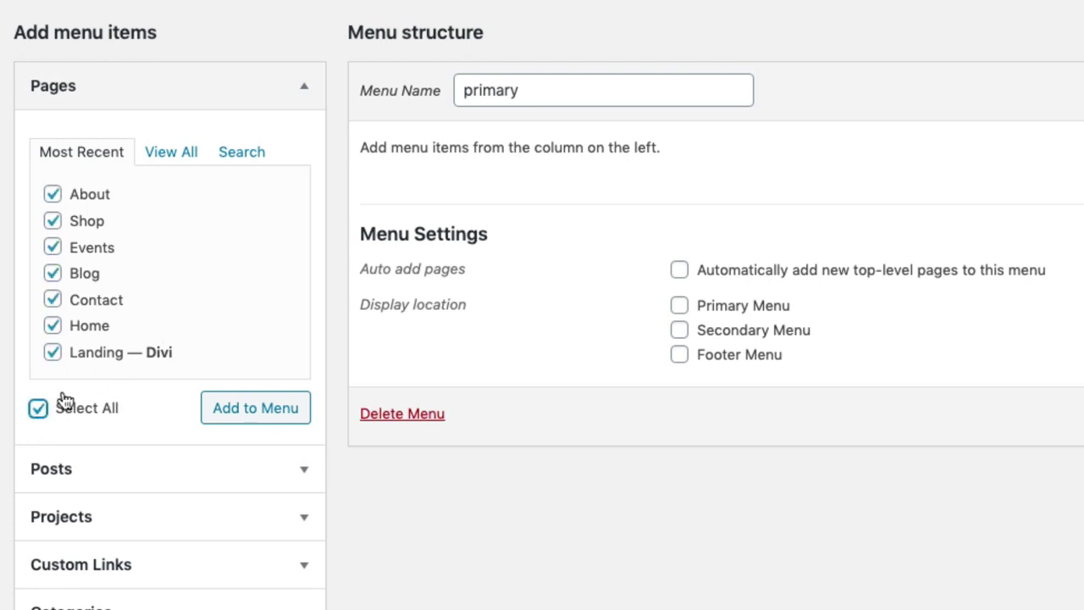
{"action": "left_click", "coordinate": [268, 411]}
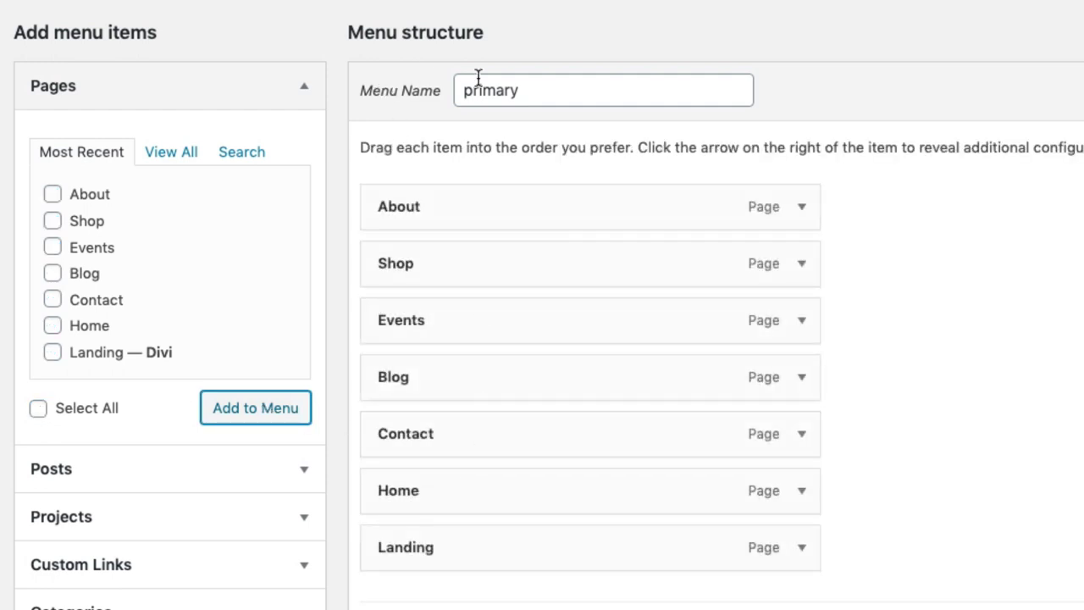
Step: Move Home to the top, assign the menu to Primary Menu, and save it
{"action": "left_click_drag", "start_coordinate": [506, 496], "coordinate": [496, 204]}
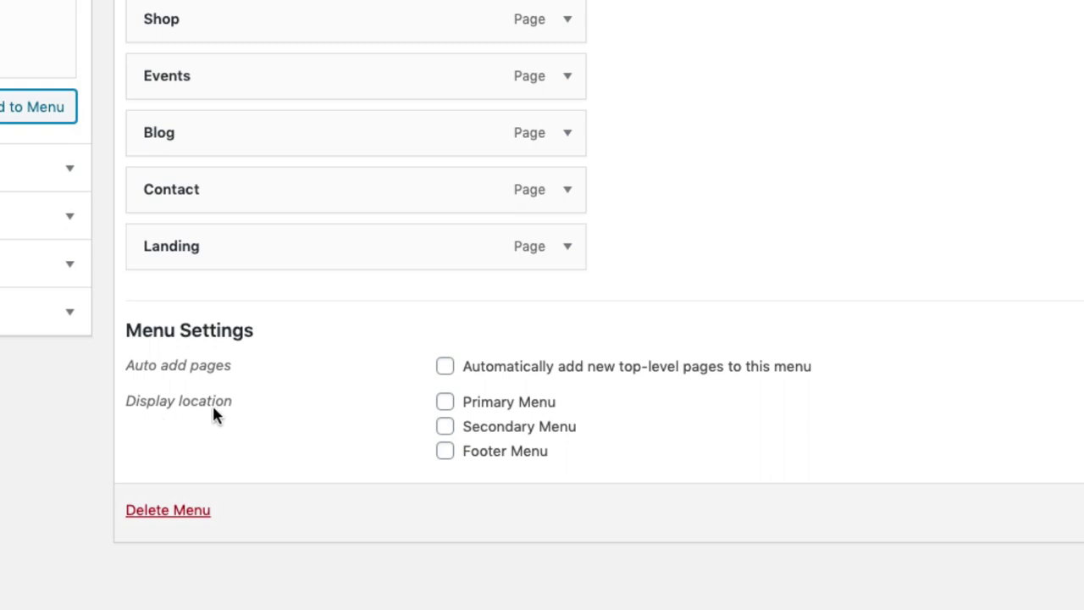
{"action": "left_click", "coordinate": [447, 404]}
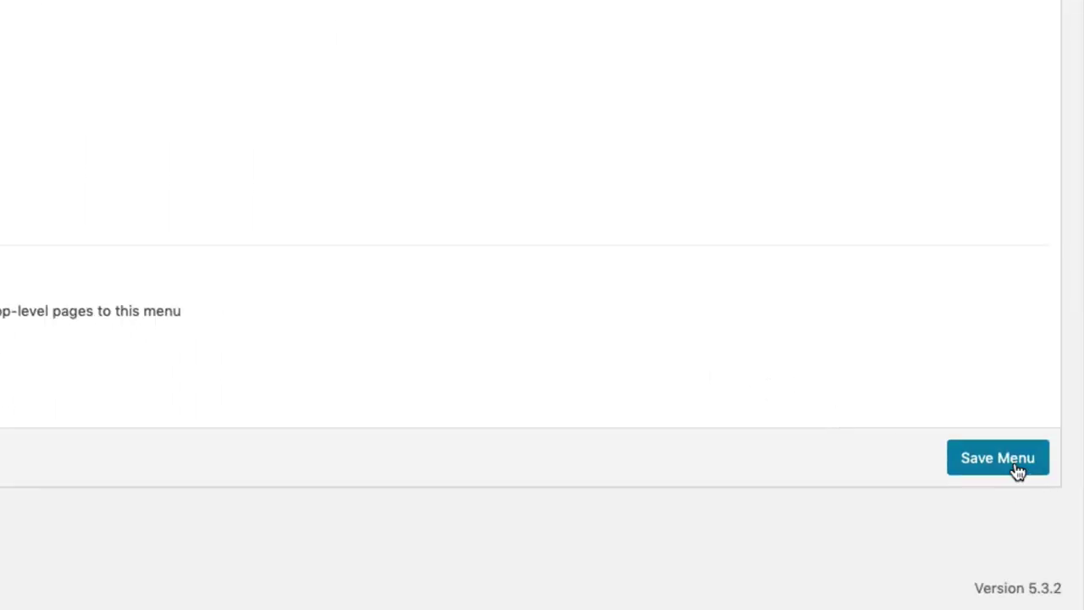
{"action": "left_click", "coordinate": [1002, 462]}
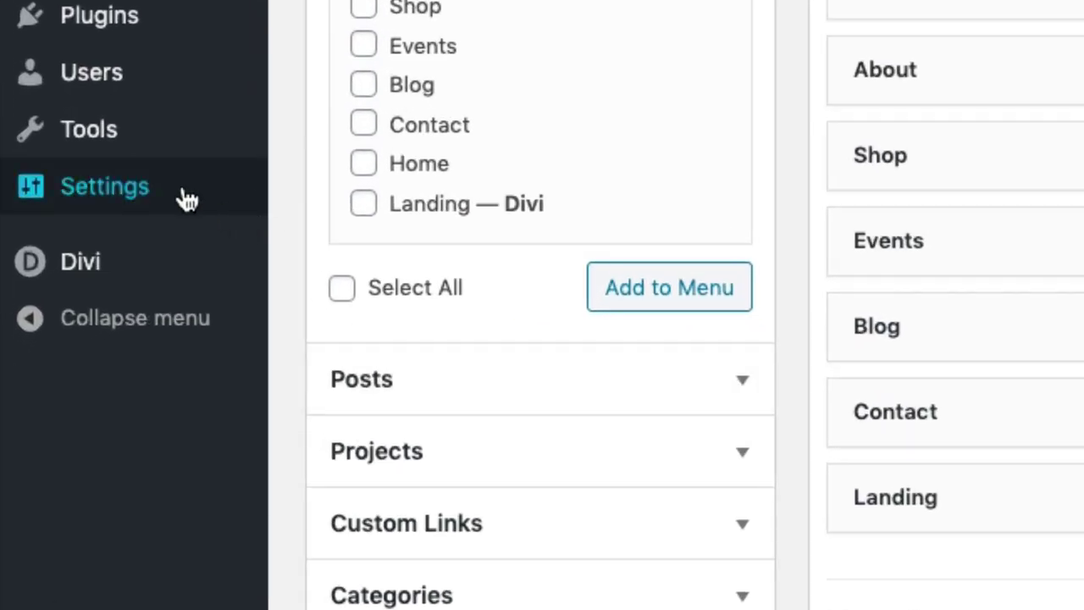
Step: Set Reading settings to a static homepage using the Home page and save
{"action": "mouse_move", "coordinate": [184, 198]}
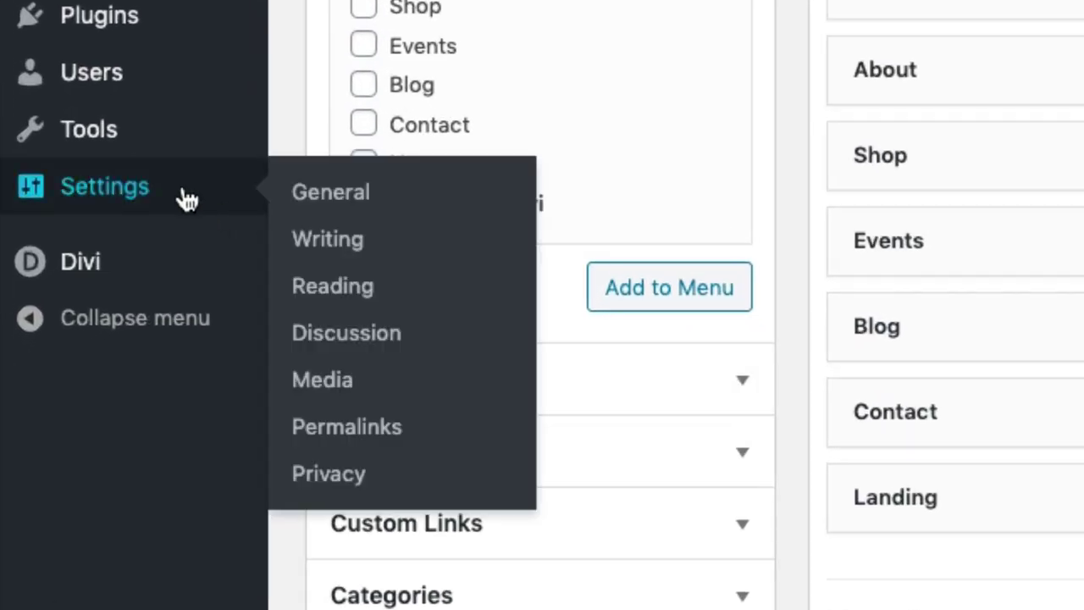
{"action": "left_click", "coordinate": [423, 293]}
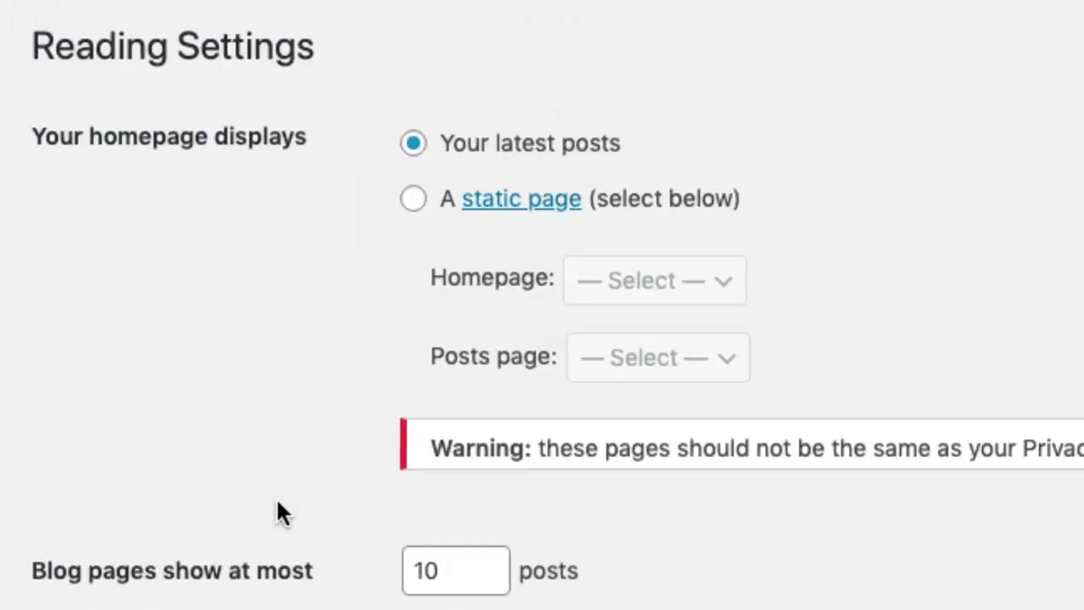
{"action": "left_click", "coordinate": [412, 198]}
{"action": "left_click", "coordinate": [628, 292]}
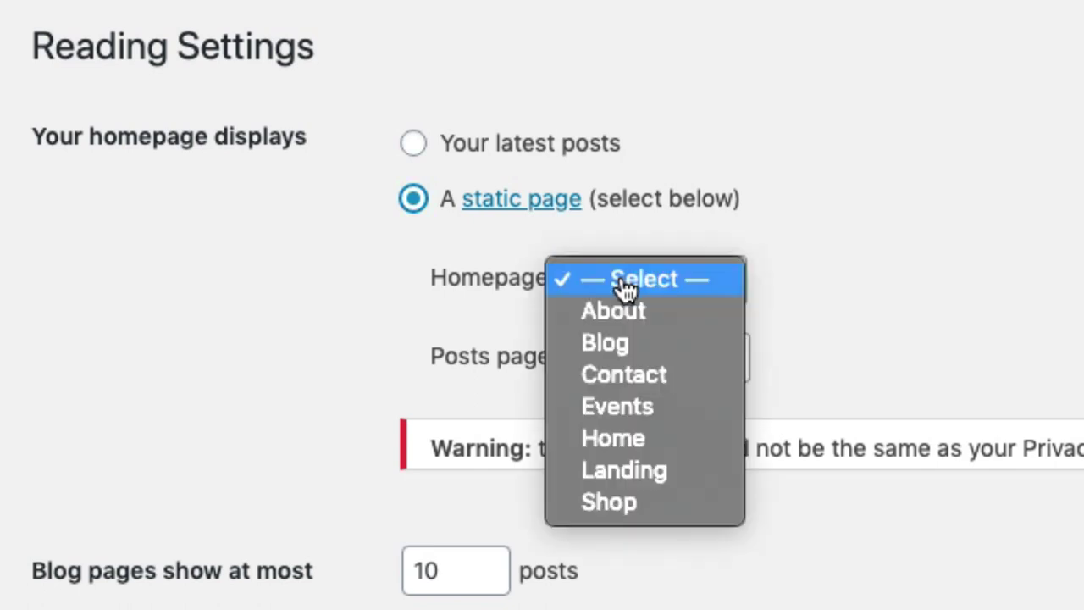
{"action": "left_click", "coordinate": [669, 444]}
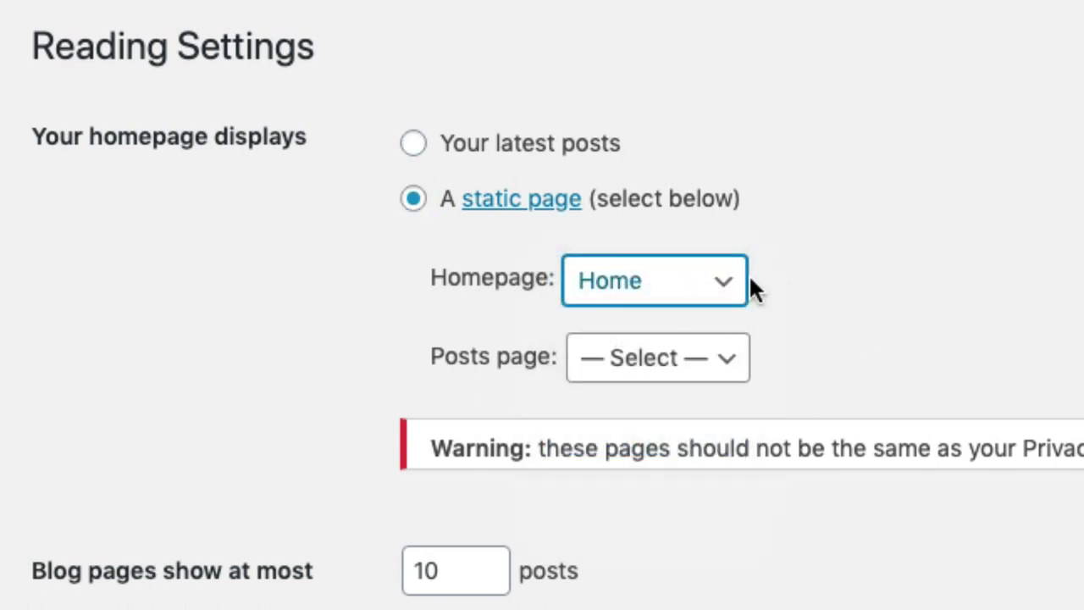
{"action": "scroll", "coordinate": [782, 286], "scroll_direction": "down", "scroll_amount": 10}
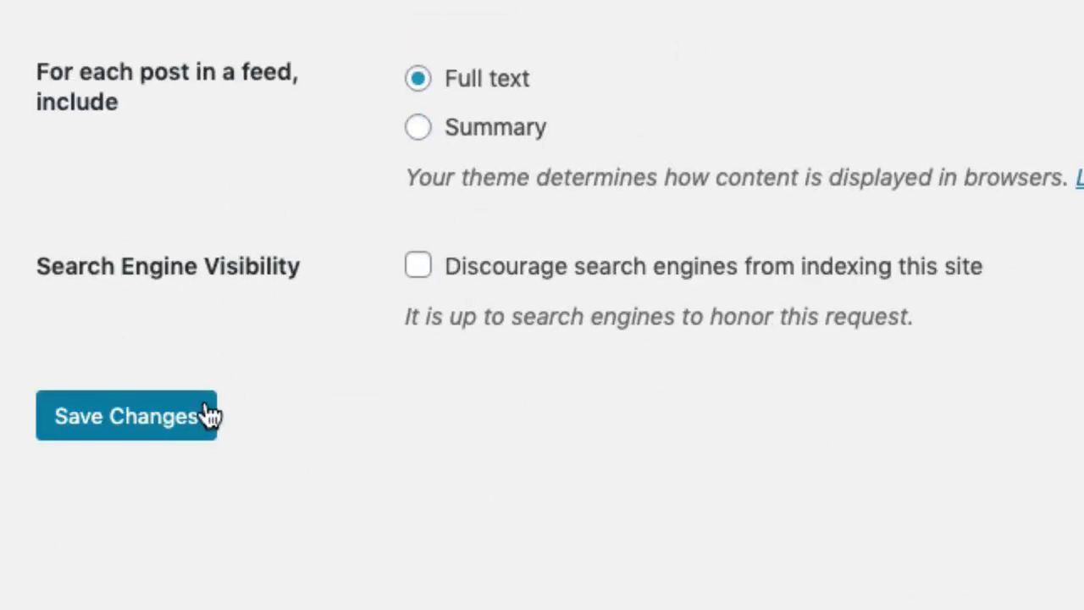
{"action": "left_click", "coordinate": [192, 421]}
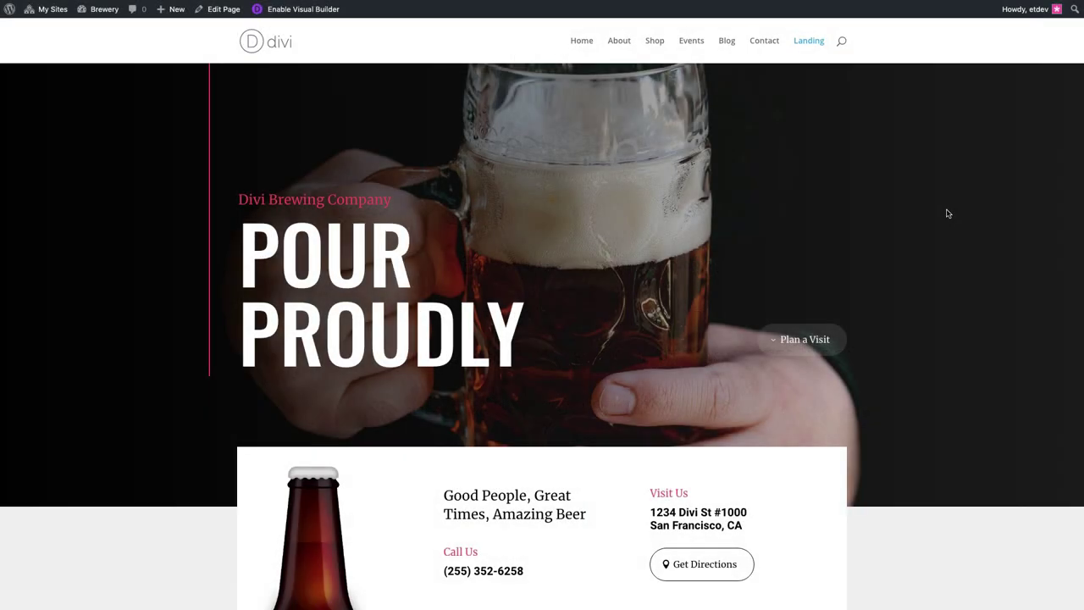
{"action": "scroll", "coordinate": [845, 201], "scroll_direction": "down", "scroll_amount": 4}
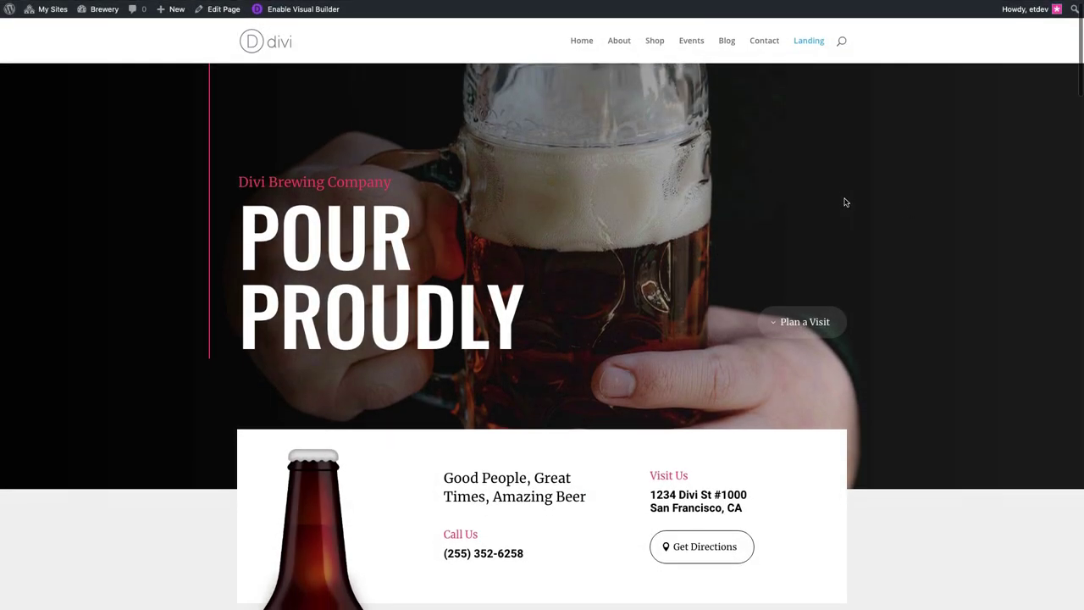
{"action": "scroll", "coordinate": [845, 202], "scroll_direction": "down", "scroll_amount": 5}
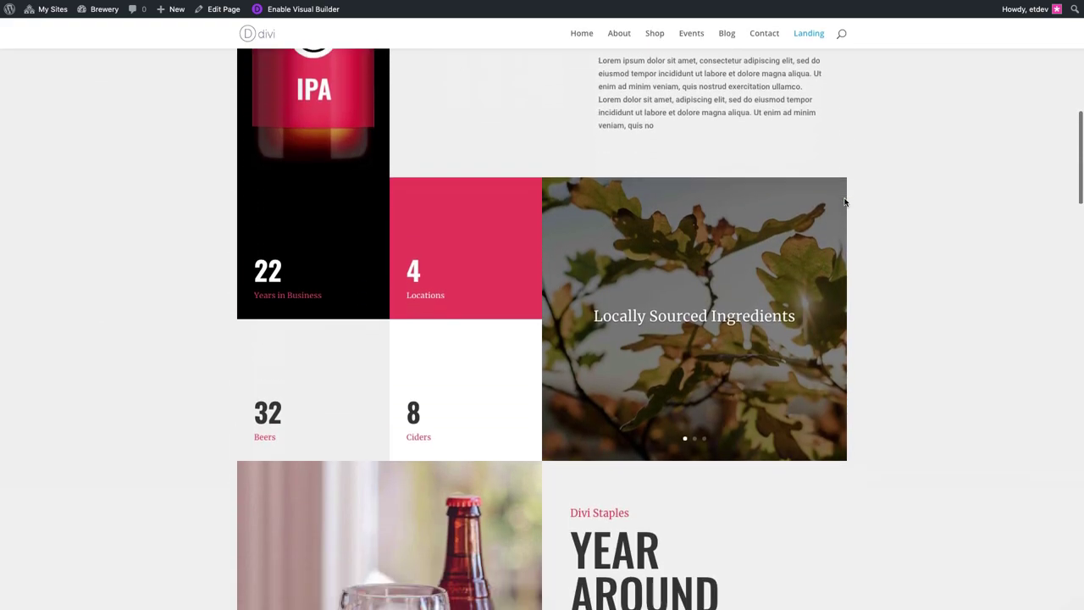